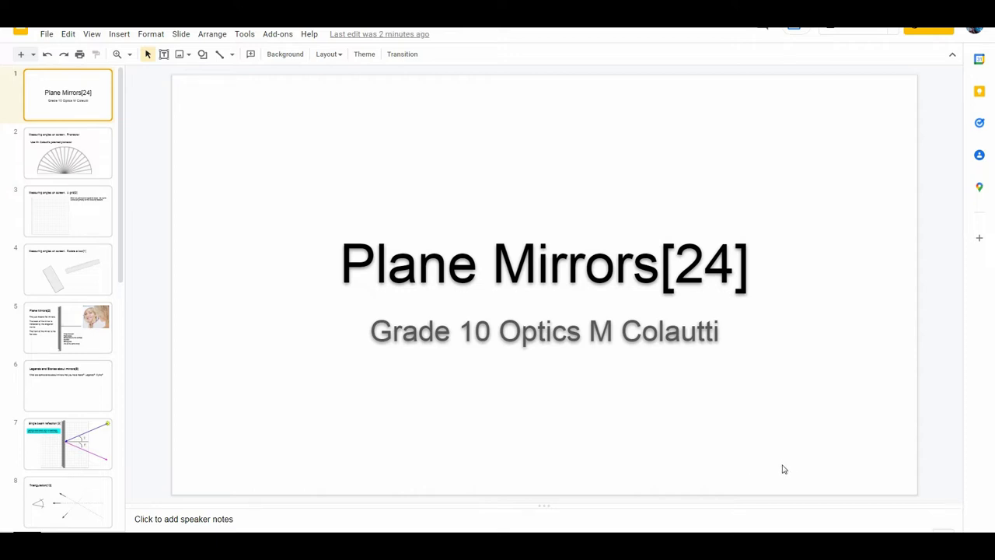
Go via slide 2 to slide 3, 'Measuring angles on screen. A grid[2]', showing the empty grid
click(97, 148)
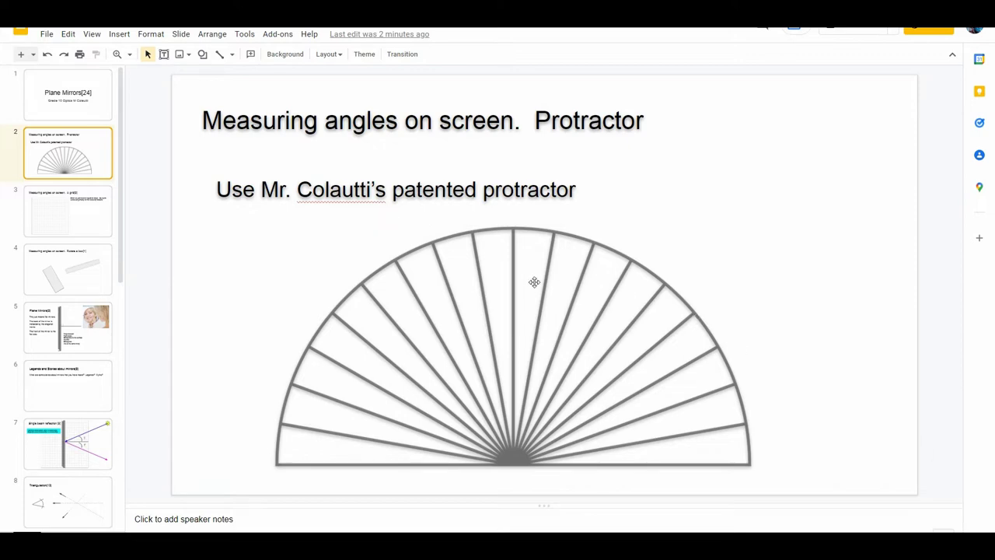
click(96, 218)
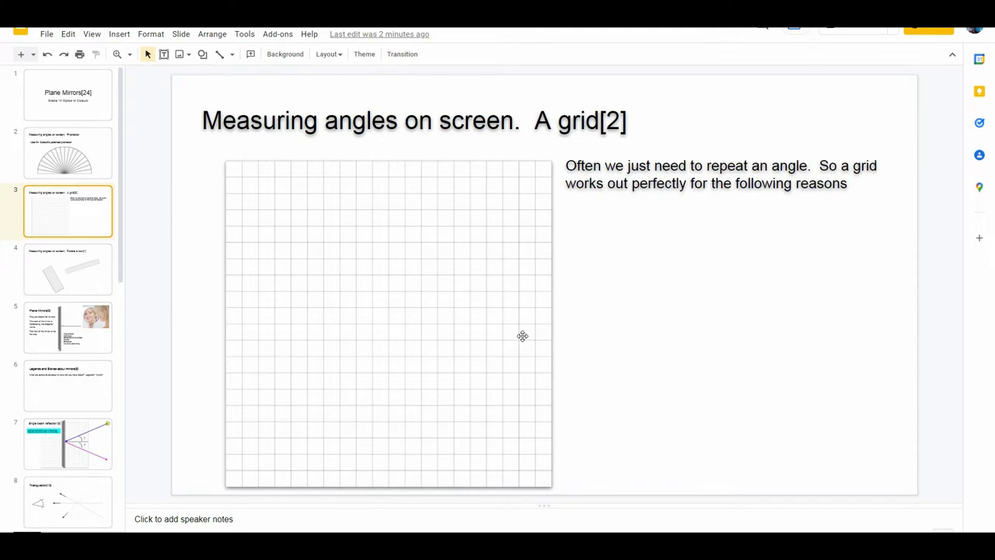
Draw a straight horizontal line across the middle of the grid, running past its right edge
click(219, 53)
click(221, 55)
click(219, 54)
mouse_move(259, 307)
mouse_down()
mouse_move(520, 331)
mouse_move(571, 314)
mouse_move(567, 204)
mouse_move(462, 164)
mouse_move(344, 140)
mouse_move(210, 160)
mouse_move(393, 186)
mouse_move(482, 233)
mouse_move(510, 297)
mouse_move(611, 316)
mouse_up()
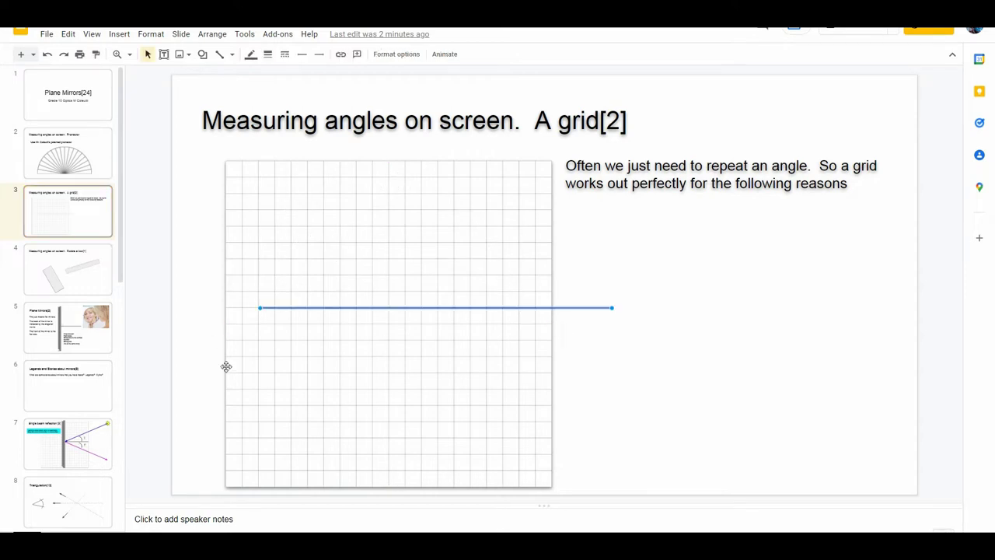
Make the horizontal line 4px with a drop shadow, then draw a sloped line rising from its left end
click(268, 57)
click(285, 129)
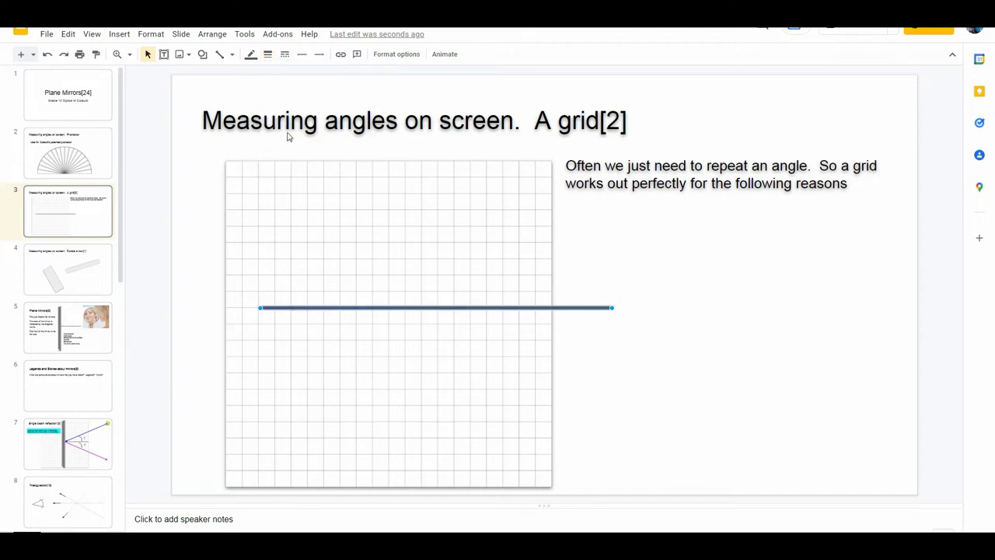
click(150, 34)
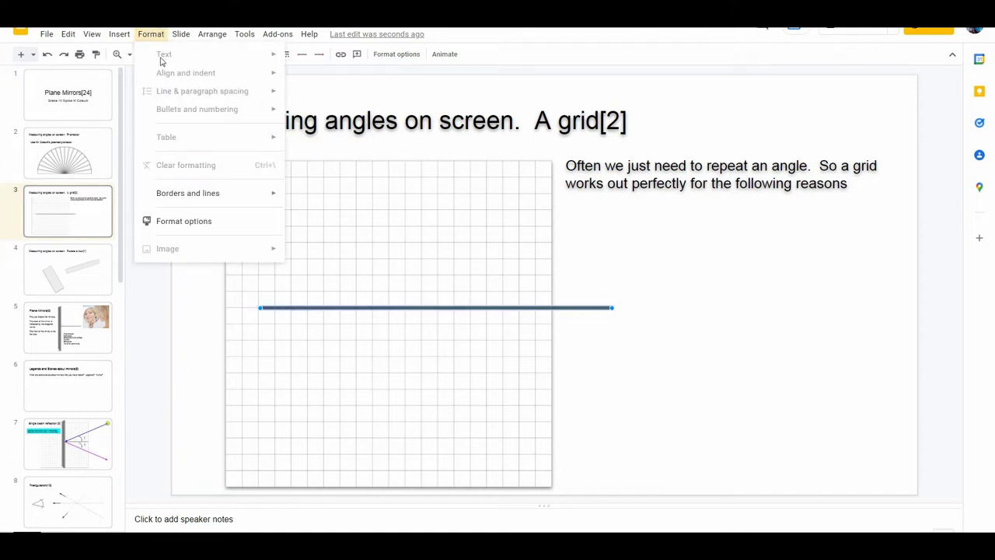
click(217, 224)
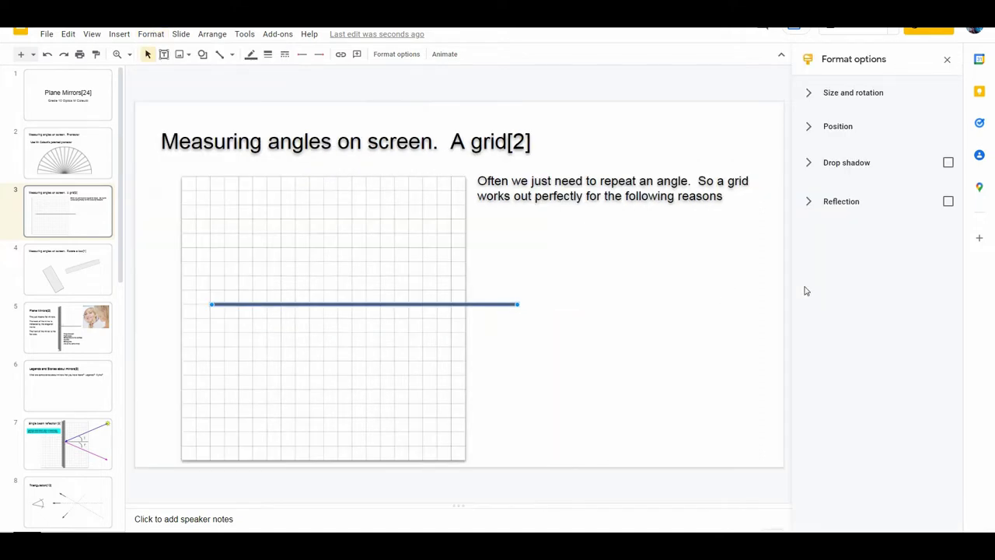
click(949, 163)
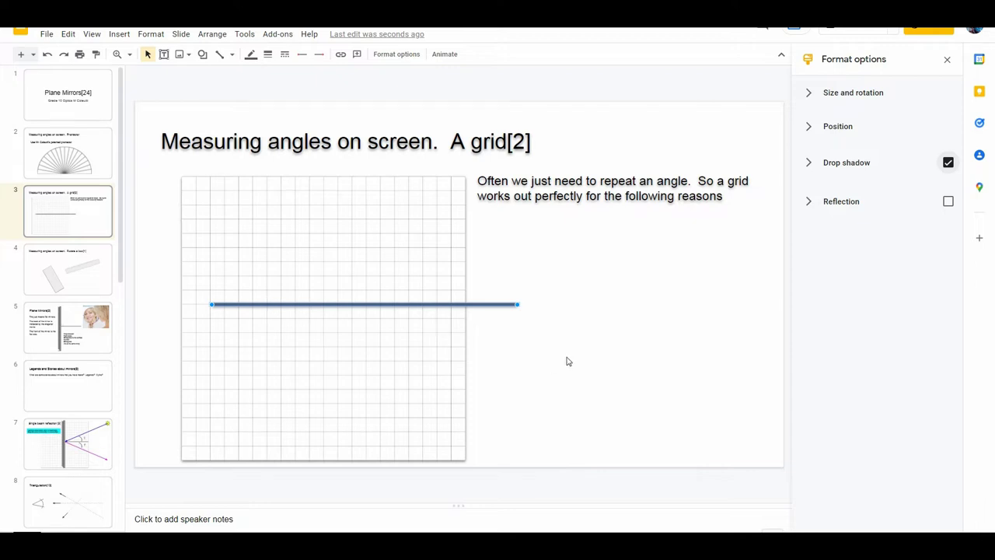
click(222, 56)
mouse_move(208, 302)
mouse_down()
mouse_move(453, 260)
mouse_move(467, 209)
mouse_move(465, 247)
mouse_up()
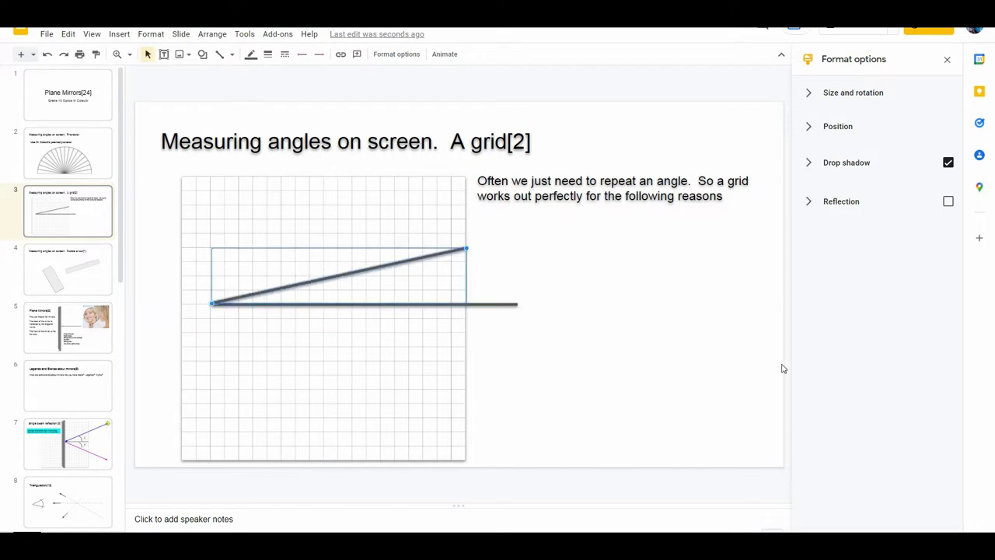
Insert an Arc shape, shorten its curve, and move it between the two lines
click(202, 54)
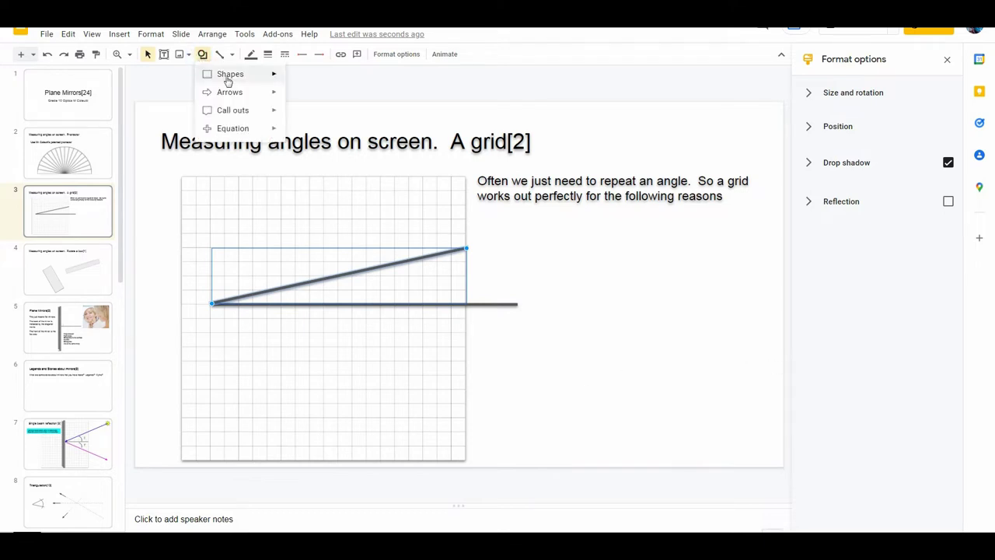
mouse_move(229, 81)
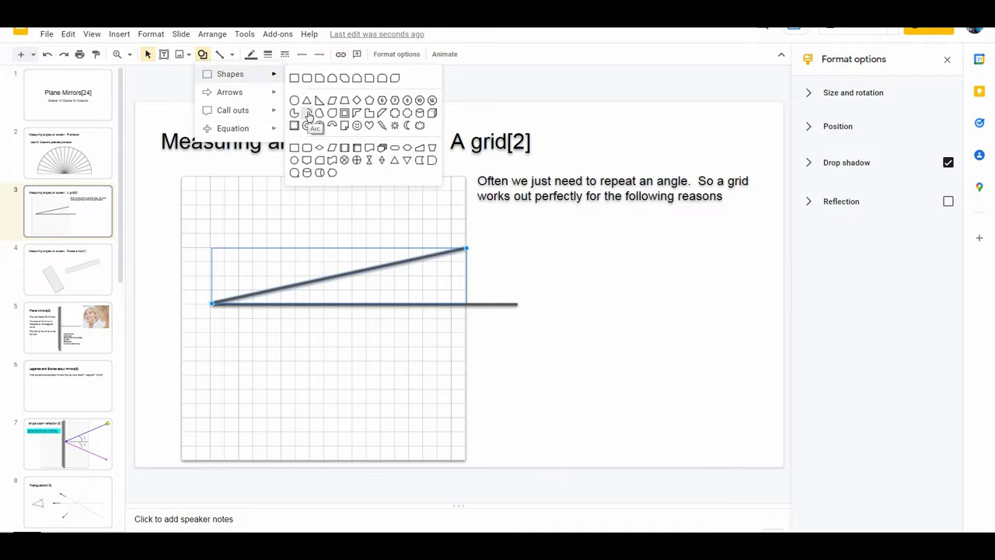
click(307, 115)
drag(588, 260, 666, 378)
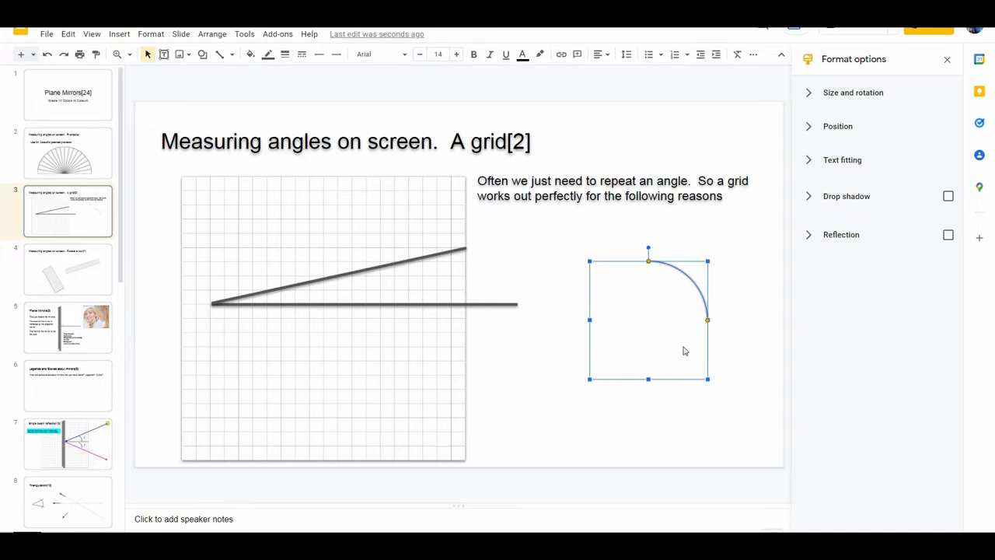
drag(648, 261, 681, 270)
click(690, 285)
drag(690, 284, 430, 271)
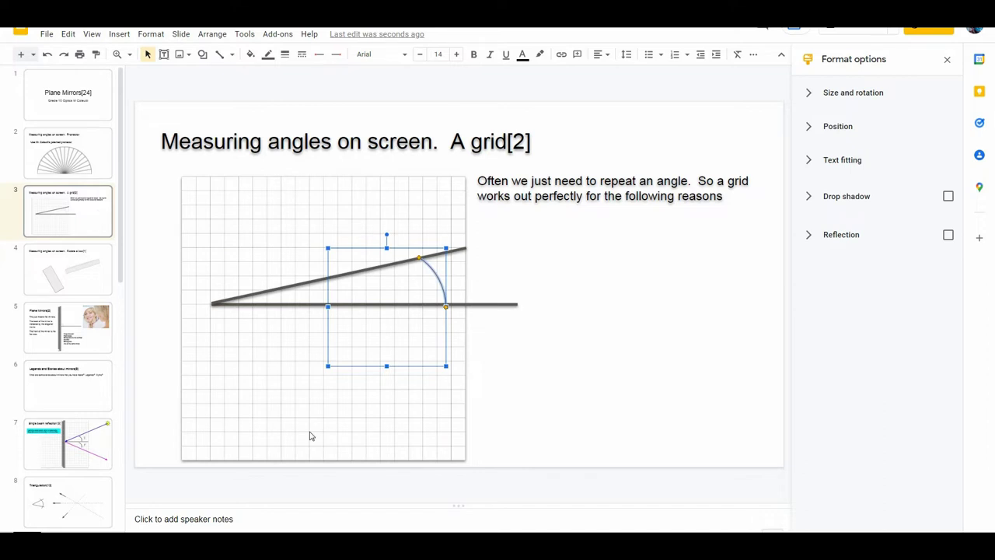
Rotate the arc about 17° so it ends on the horizontal line, and give it a 4px outline
click(386, 233)
drag(396, 231, 411, 229)
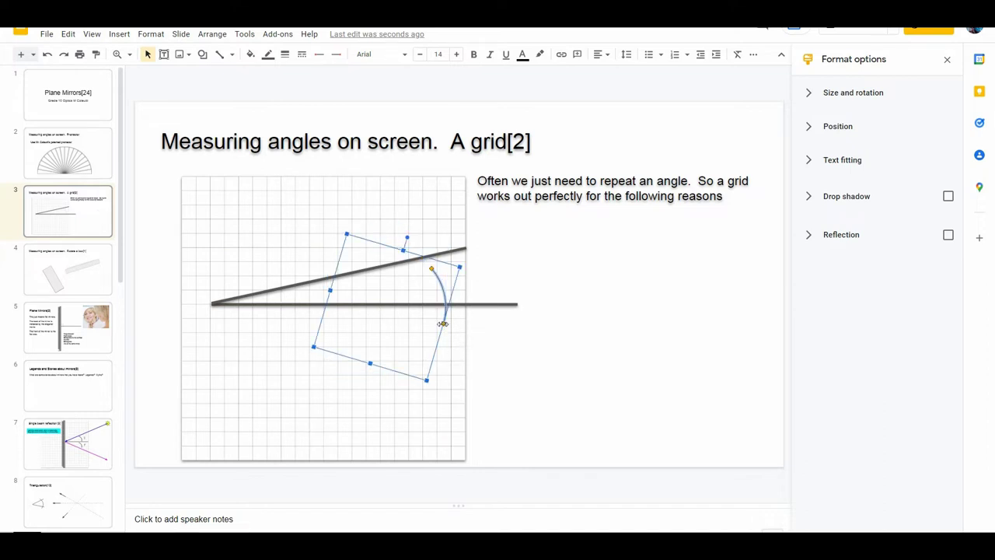
drag(441, 323, 438, 272)
click(285, 54)
click(296, 128)
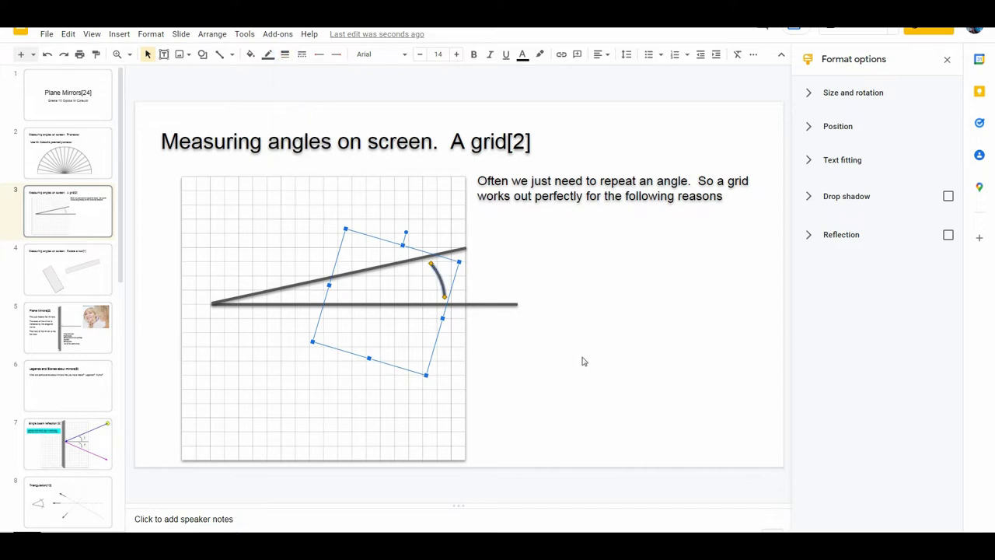
click(680, 506)
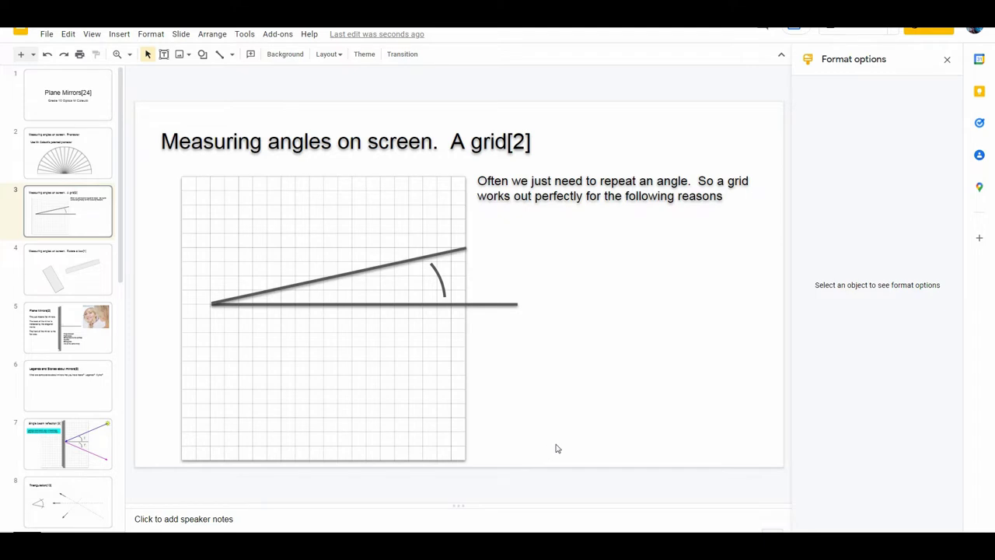
Draw a vertical guide line below the baseline and a line from the vertex down to its bottom end
click(219, 54)
drag(466, 248, 466, 303)
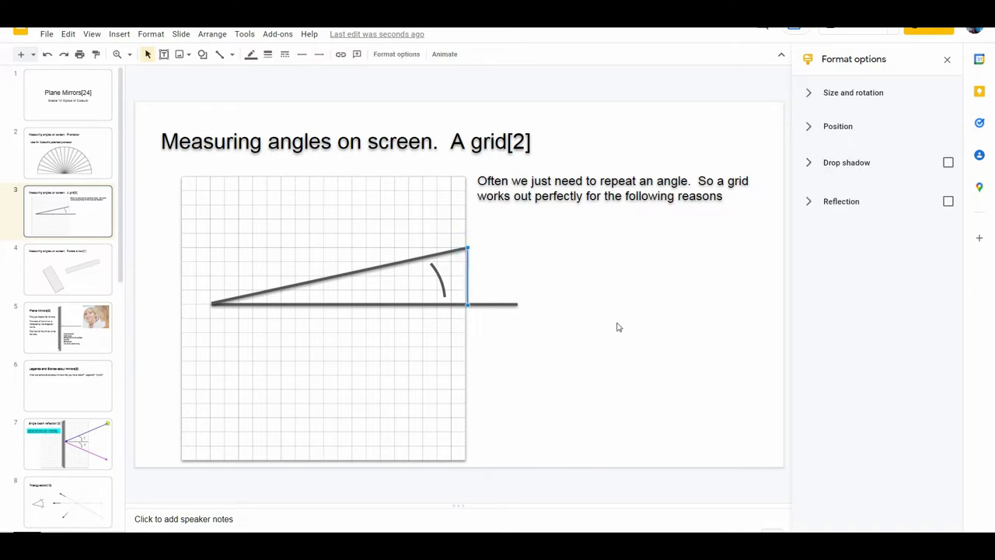
click(579, 269)
drag(468, 271, 484, 349)
click(735, 396)
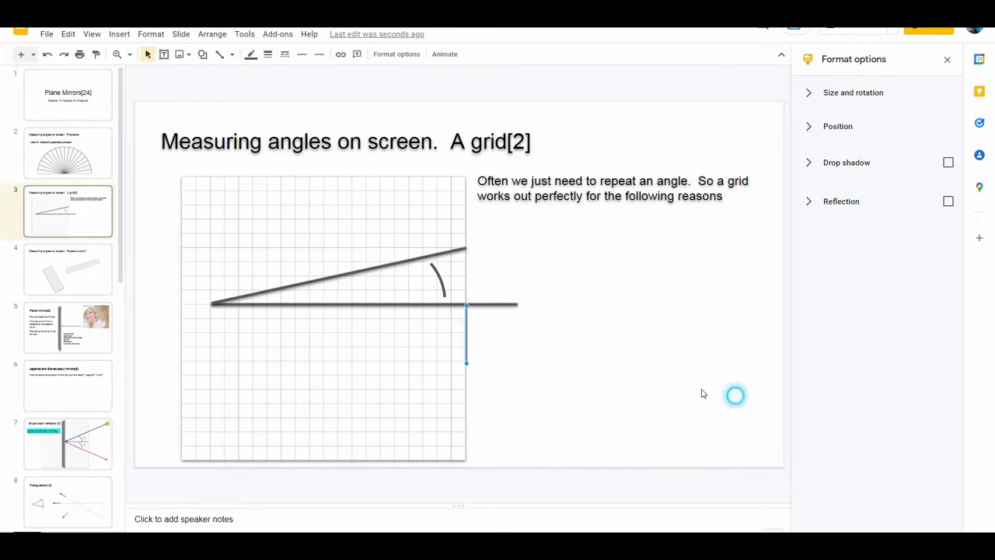
click(219, 54)
drag(212, 303, 466, 360)
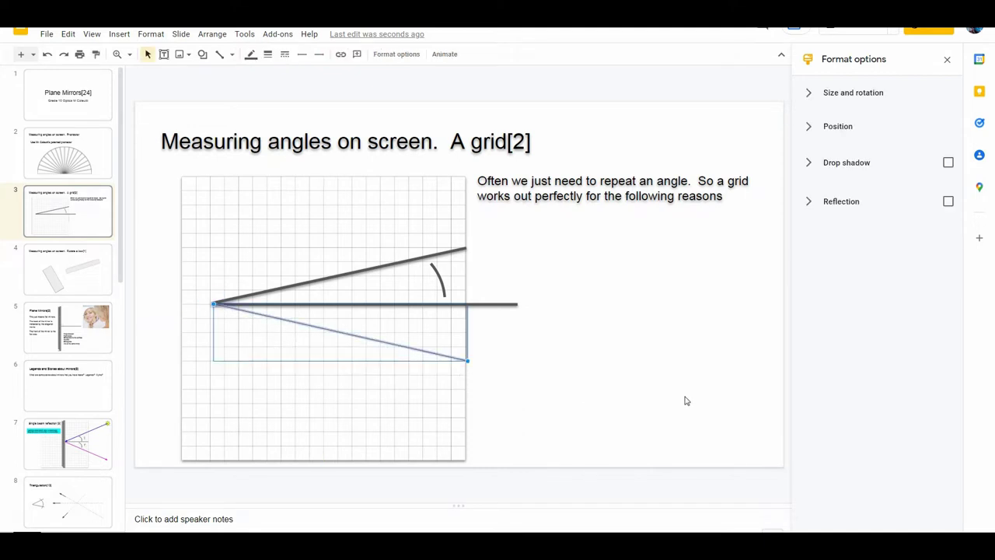
Make the new lower line 3px thick and blue
click(267, 54)
click(288, 109)
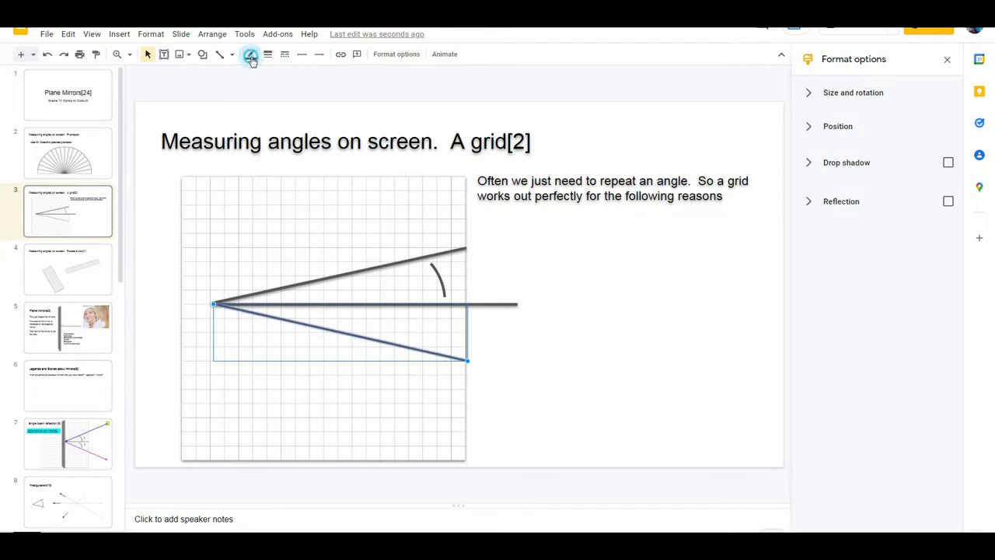
click(250, 54)
click(342, 161)
click(609, 367)
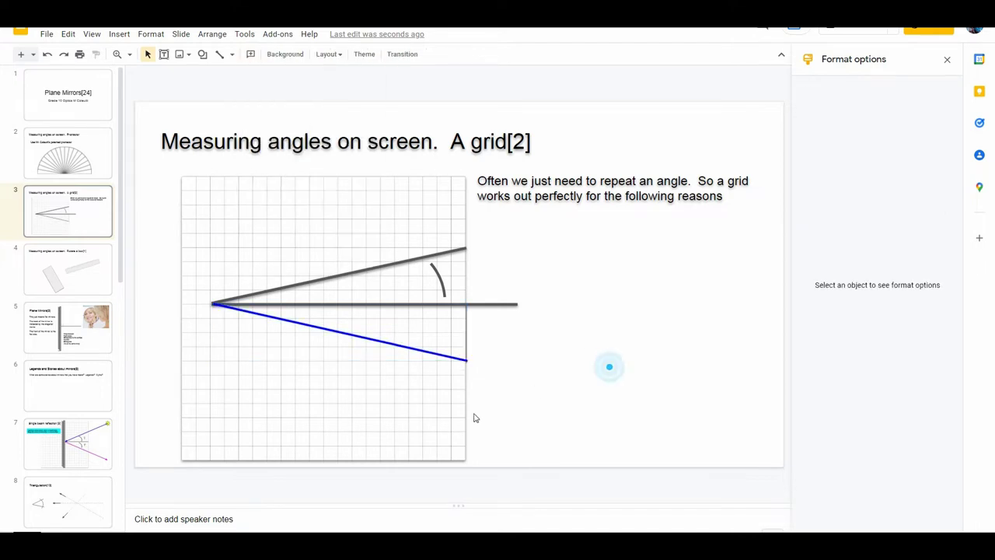
Copy the upper arc, rotate the copy about 45°, and place it across the lower angle
click(442, 279)
drag(439, 279, 363, 312)
click(412, 260)
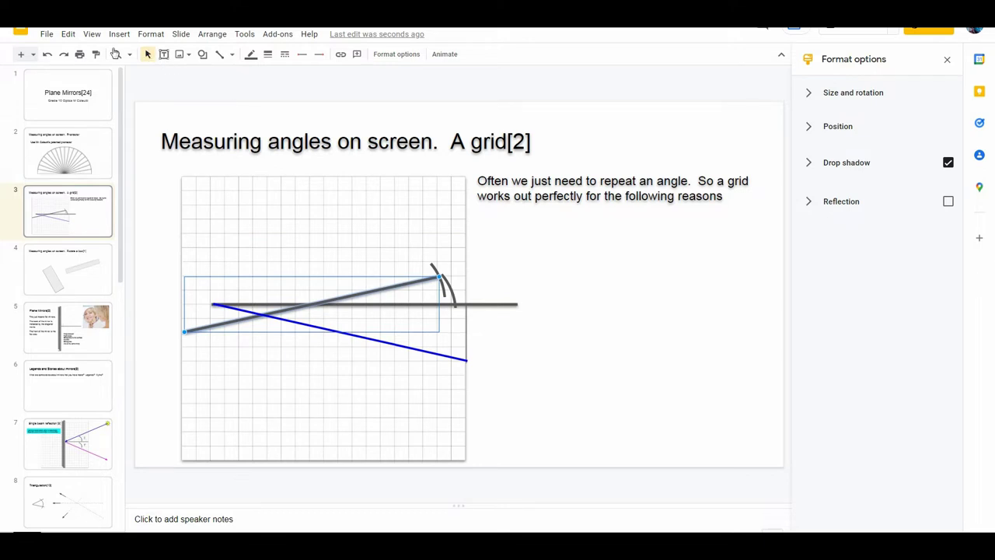
click(48, 54)
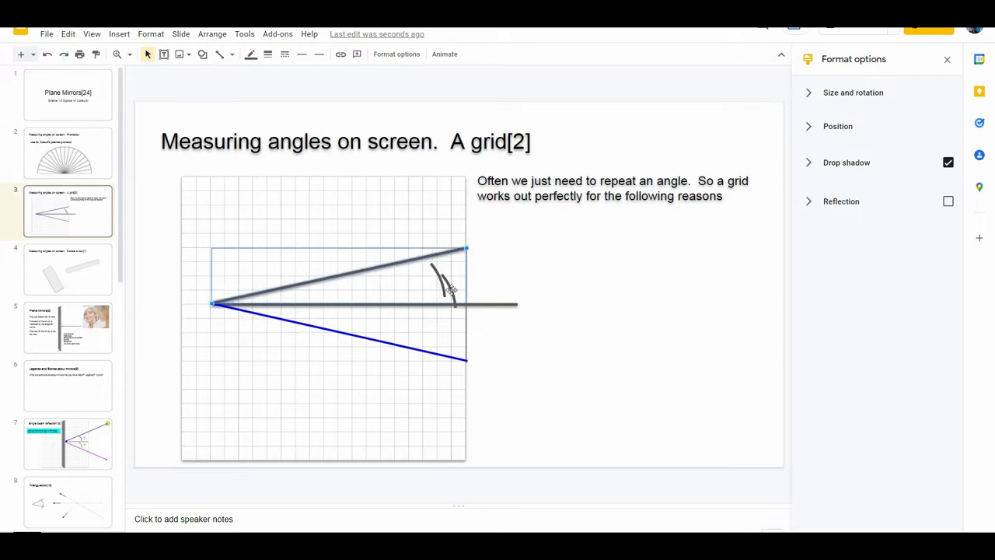
click(451, 289)
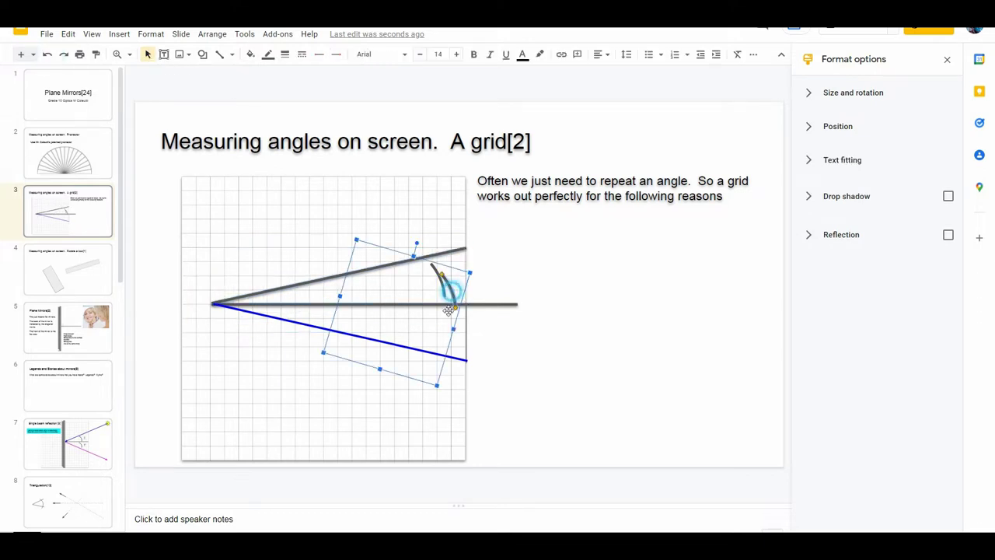
drag(442, 321, 435, 324)
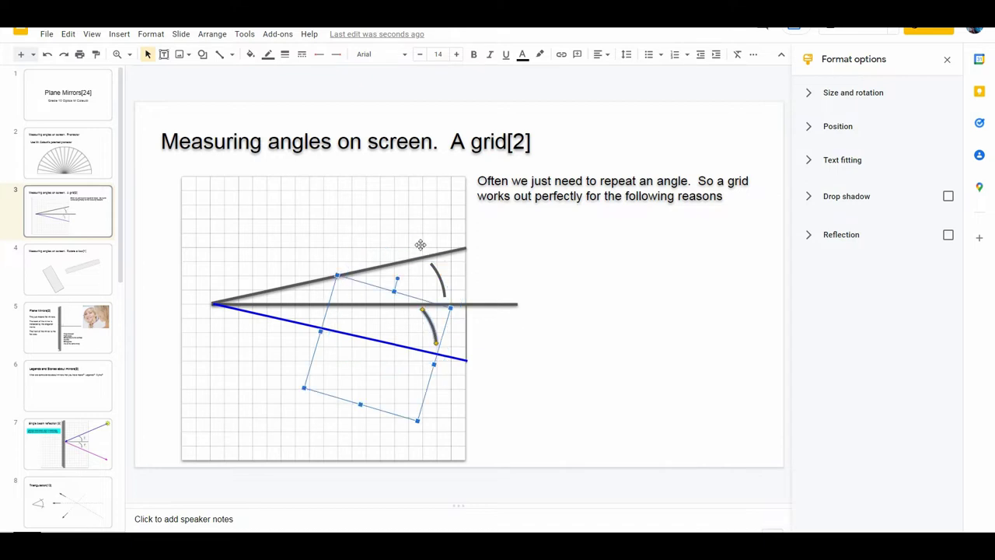
drag(398, 278, 428, 293)
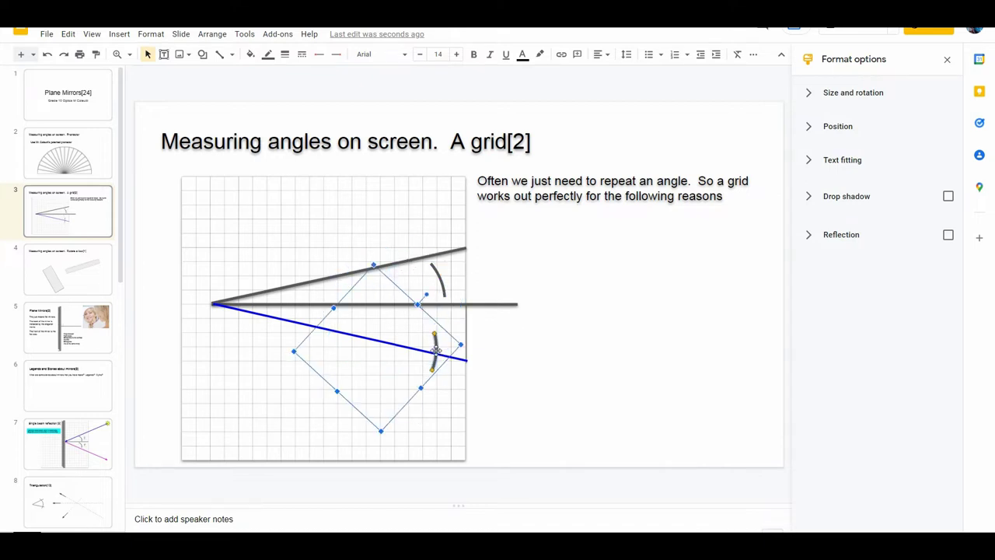
drag(436, 352, 441, 329)
click(662, 349)
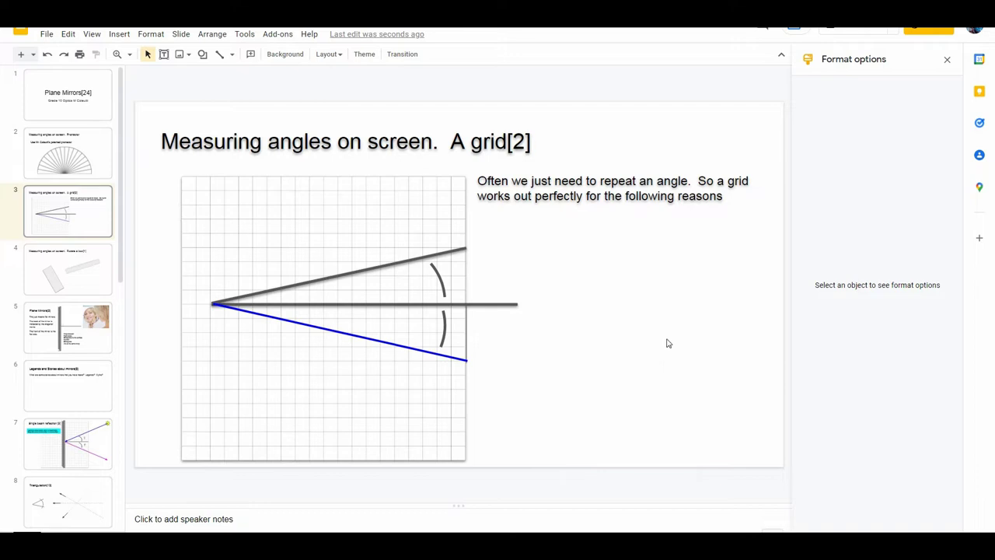
Paste a copy of the upper grey line, flip it vertically, and lay it over the blue line
click(381, 268)
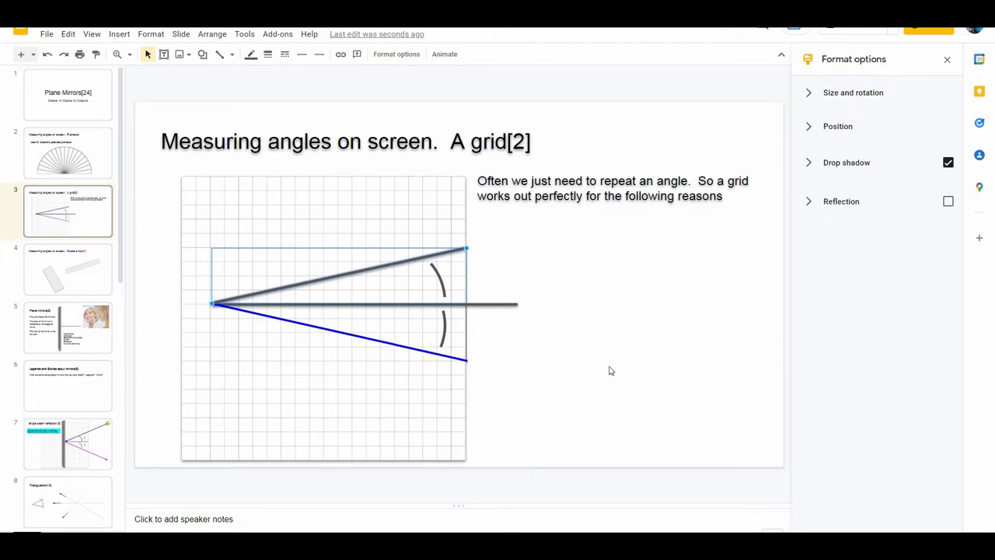
key(ctrl+v)
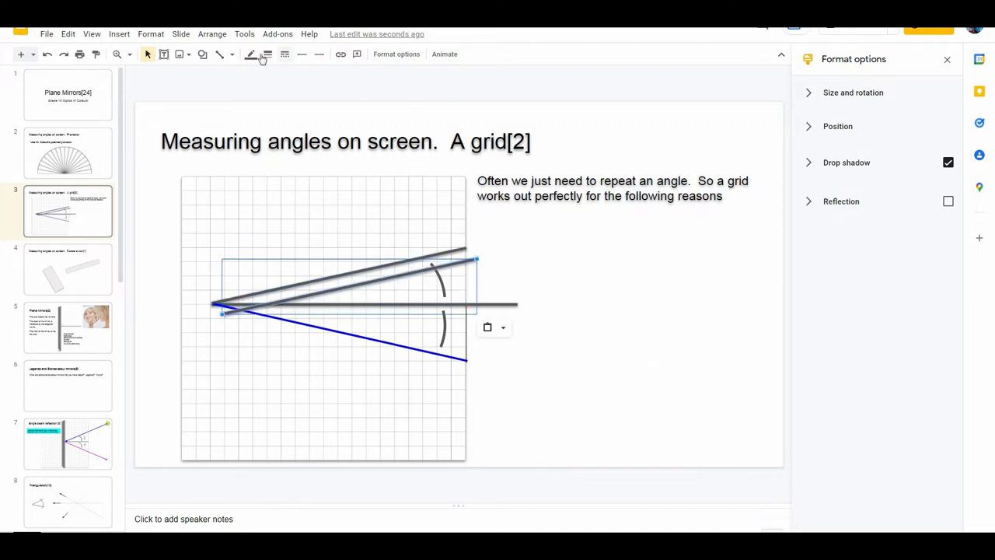
click(212, 34)
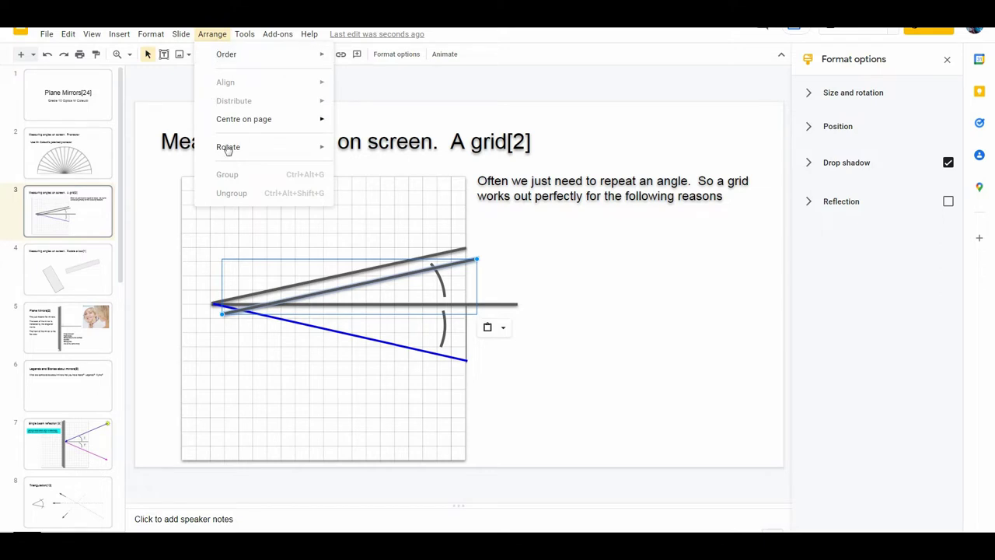
mouse_move(241, 153)
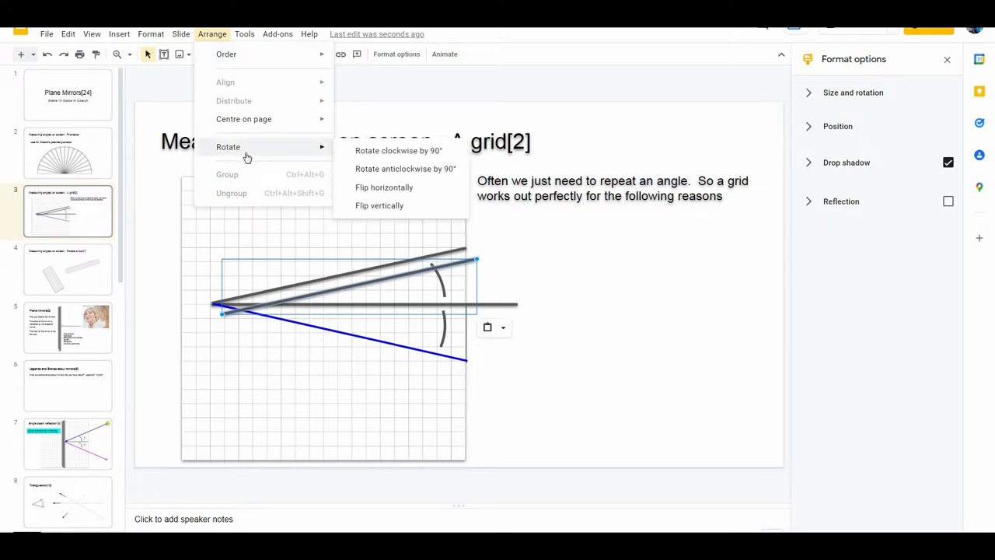
click(394, 209)
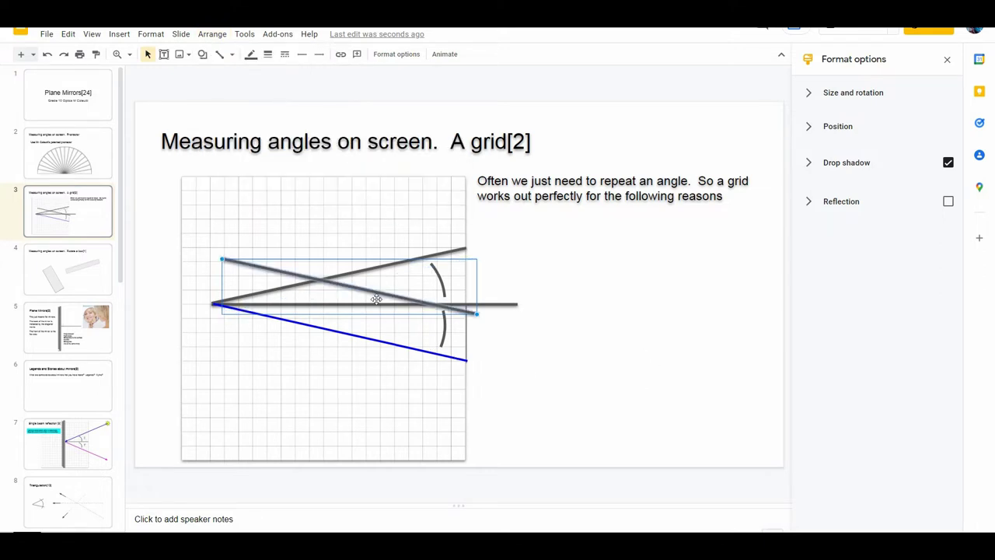
drag(377, 293, 369, 340)
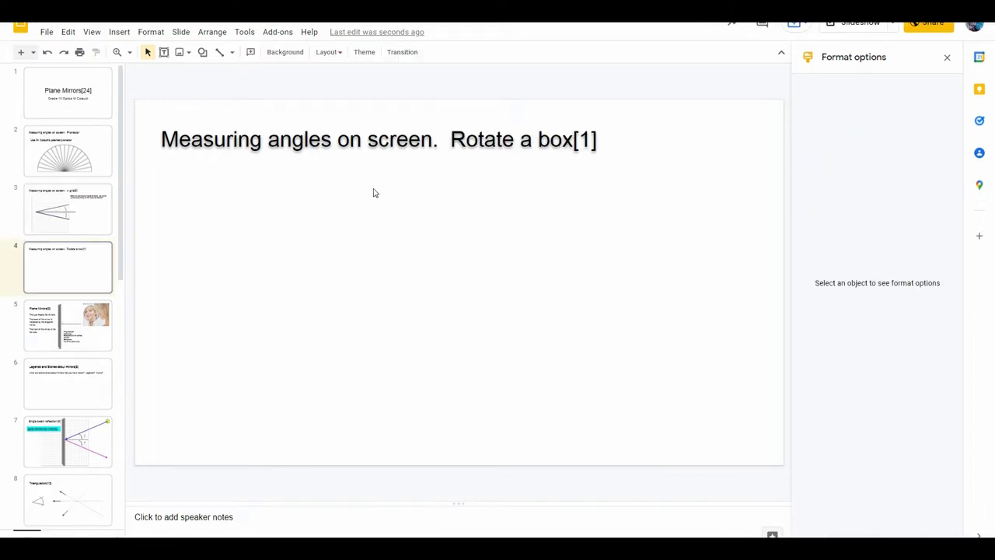
On slide 4, draw a sloping line across the slide with 4px weight and a drop shadow
click(220, 51)
mouse_move(193, 309)
mouse_down()
mouse_move(627, 222)
mouse_move(542, 209)
mouse_up()
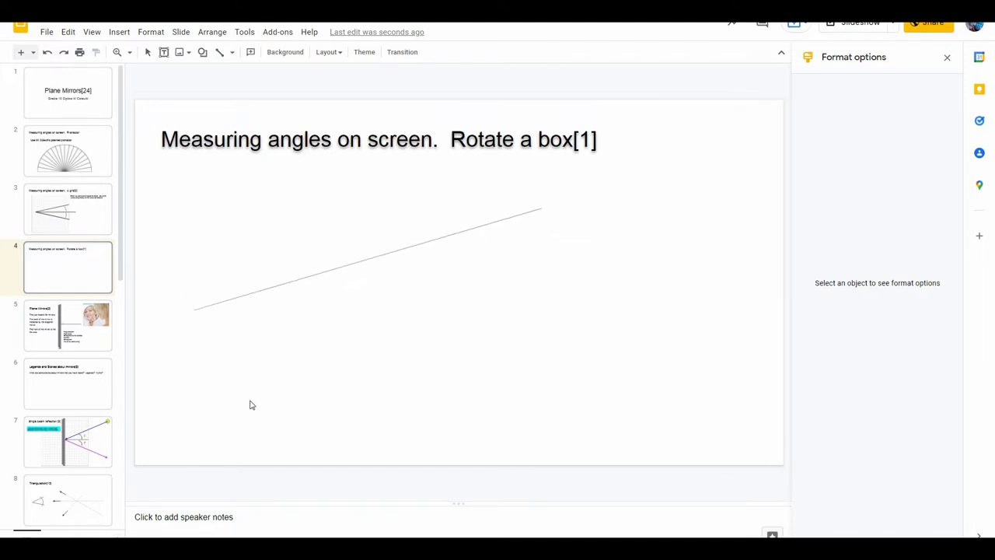
click(267, 51)
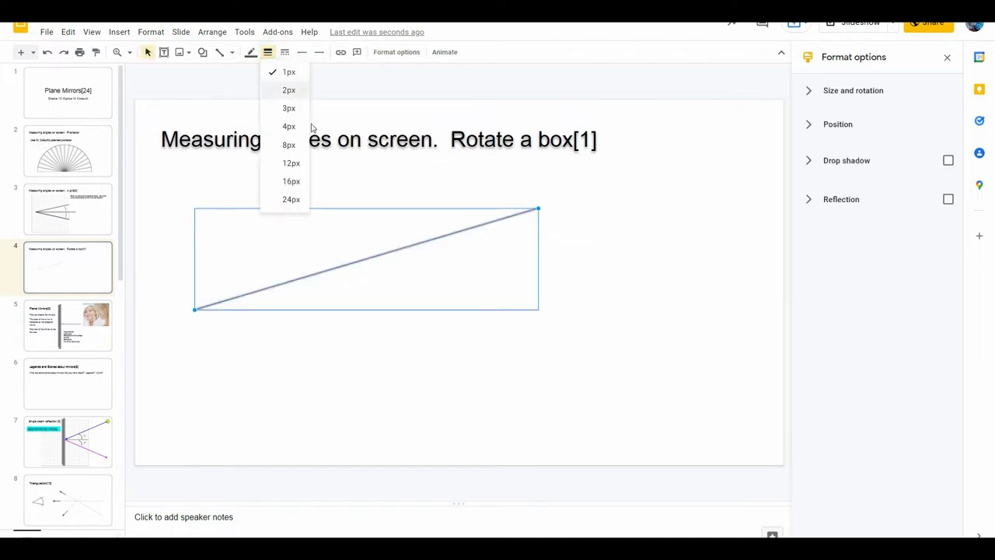
click(290, 126)
click(949, 161)
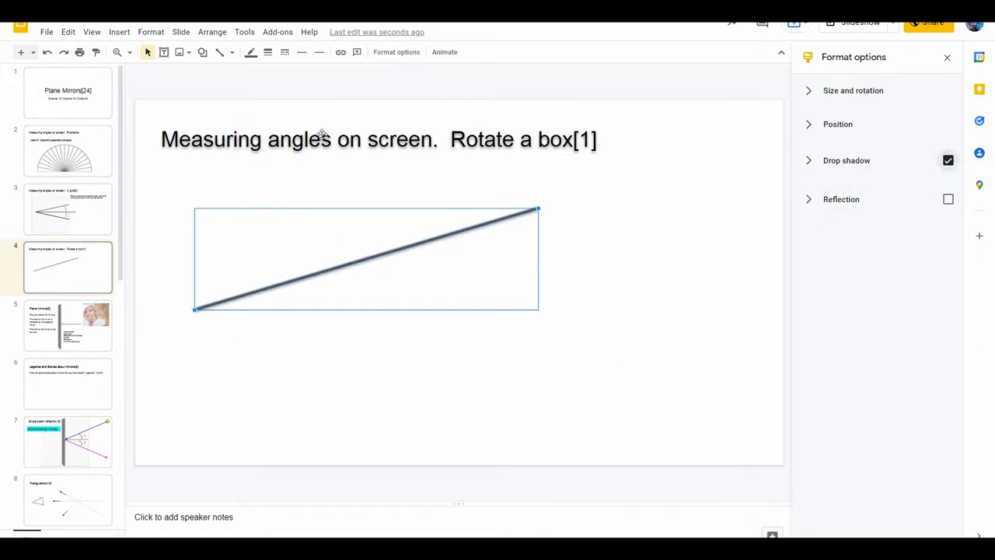
Draw a horizontal grey rectangle below the line, trying and undoing a 315° rotation
click(202, 53)
mouse_move(233, 71)
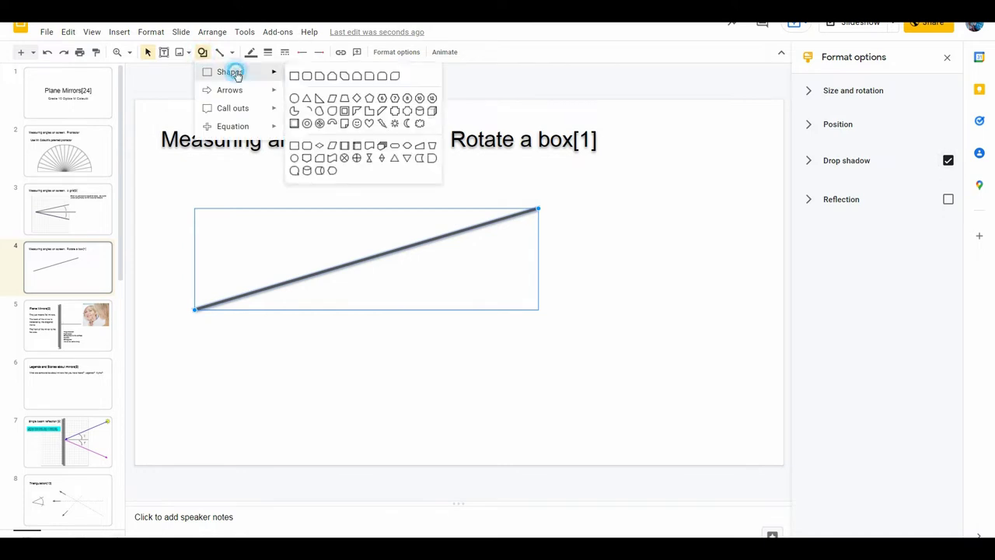
click(295, 77)
drag(375, 316, 694, 365)
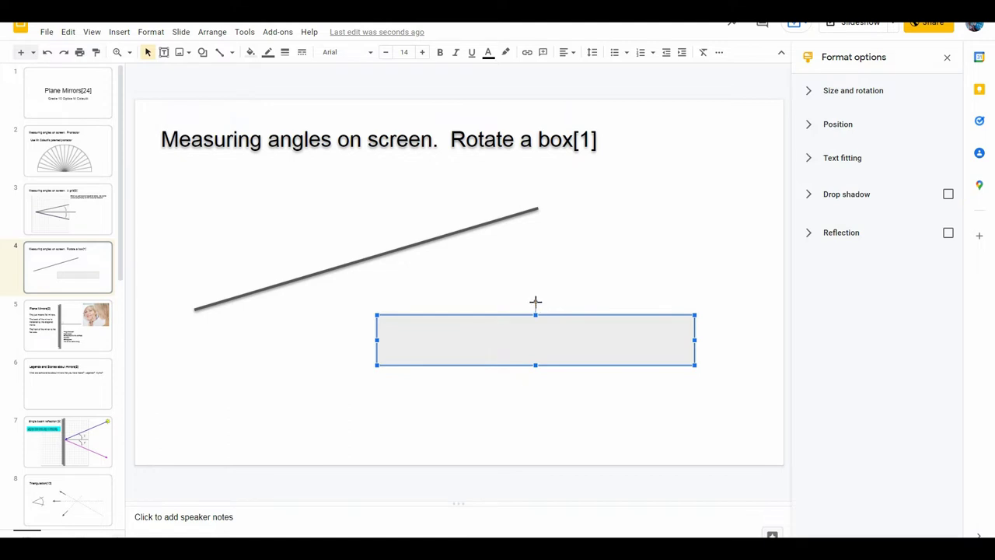
mouse_move(535, 302)
mouse_down()
mouse_move(502, 311)
mouse_move(543, 300)
mouse_up()
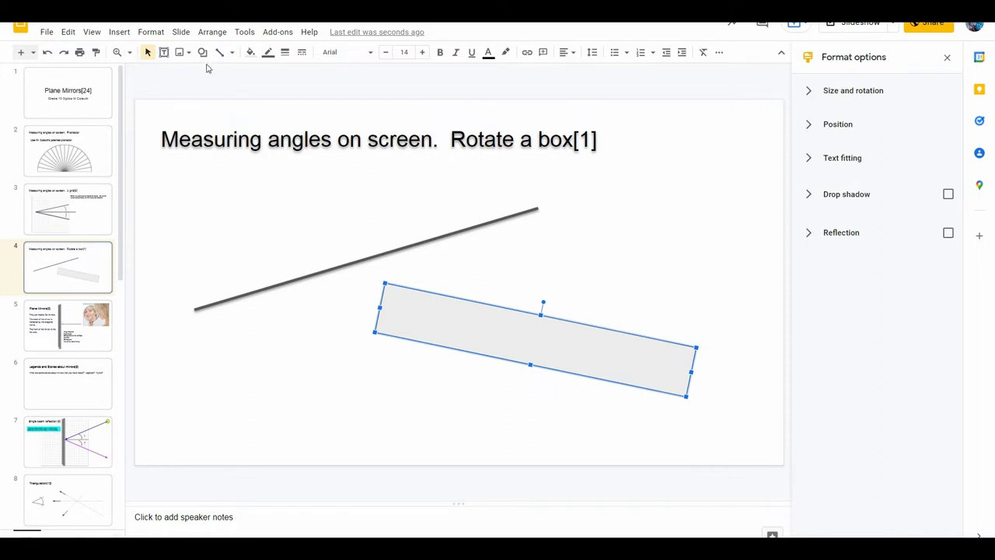
click(45, 53)
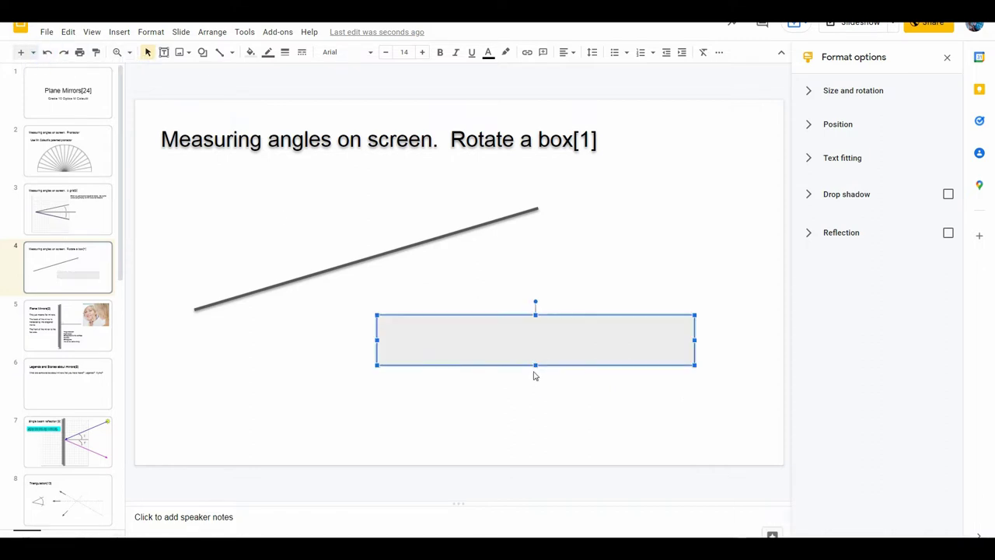